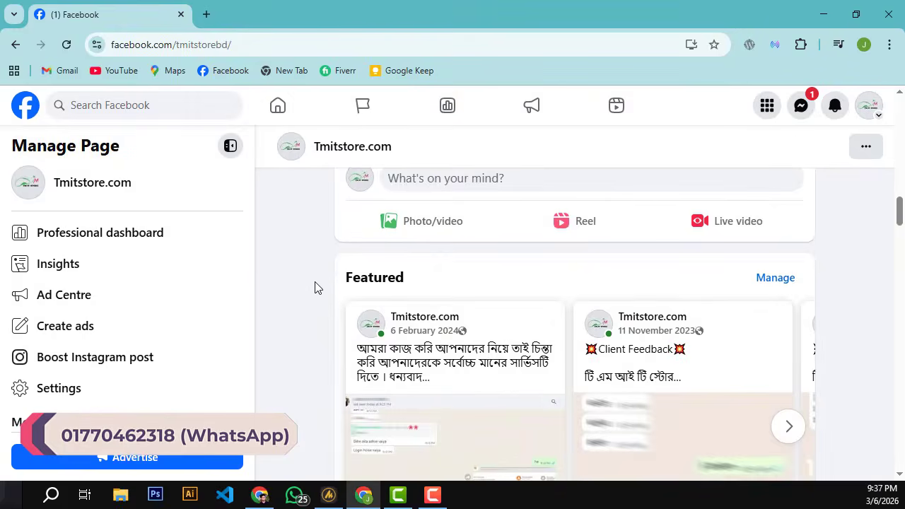
Look through the Tmitstore.com page's profile sections and its recent posts for one to promote
scroll(316, 289, up, 15)
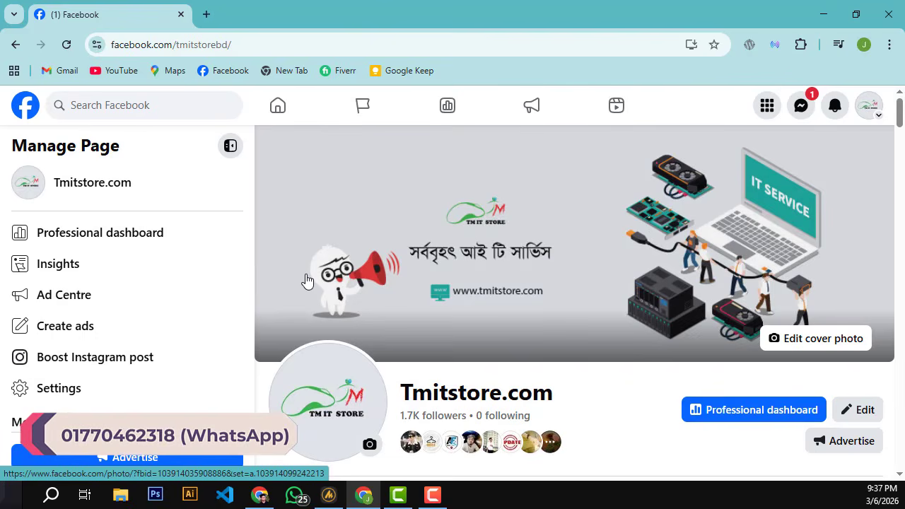
scroll(591, 301, down, 3)
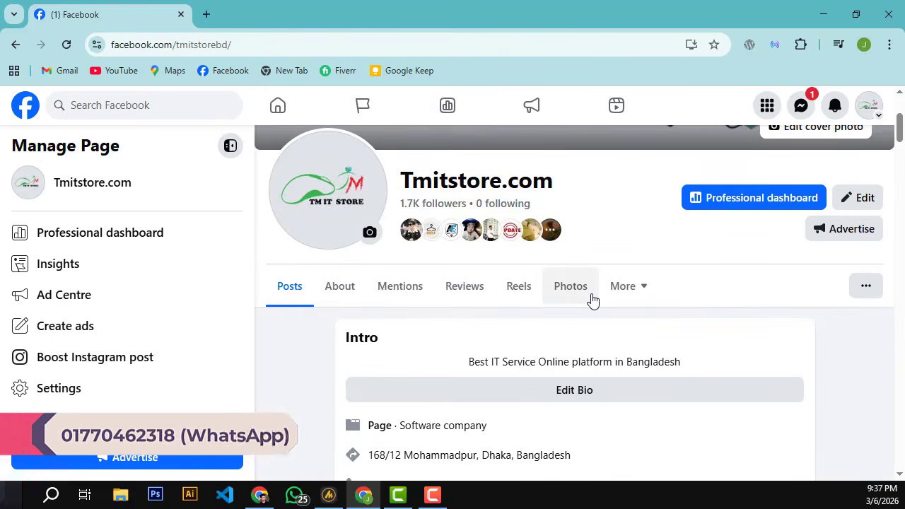
scroll(592, 300, down, 10)
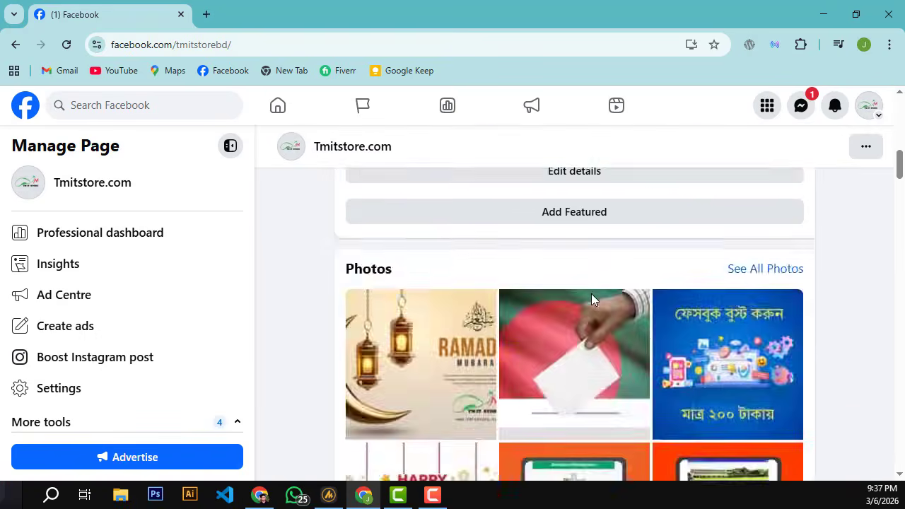
scroll(592, 299, down, 10)
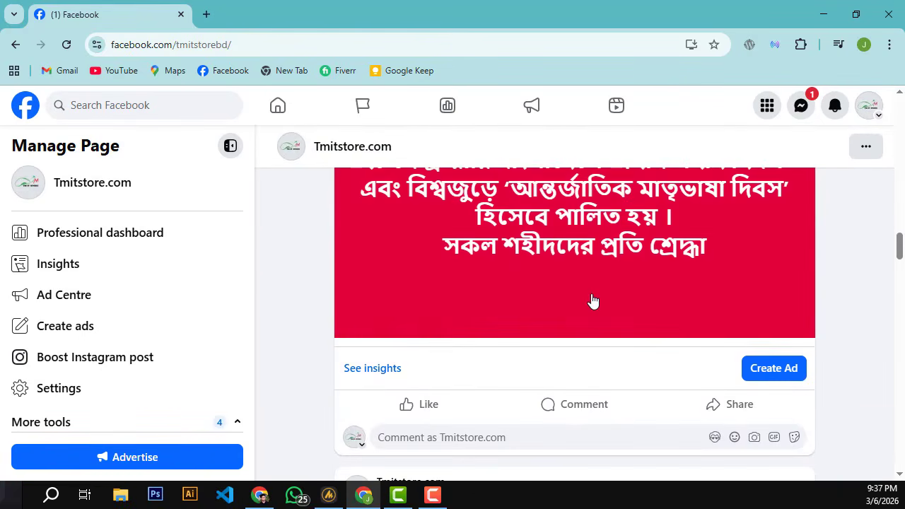
scroll(568, 290, up, 3)
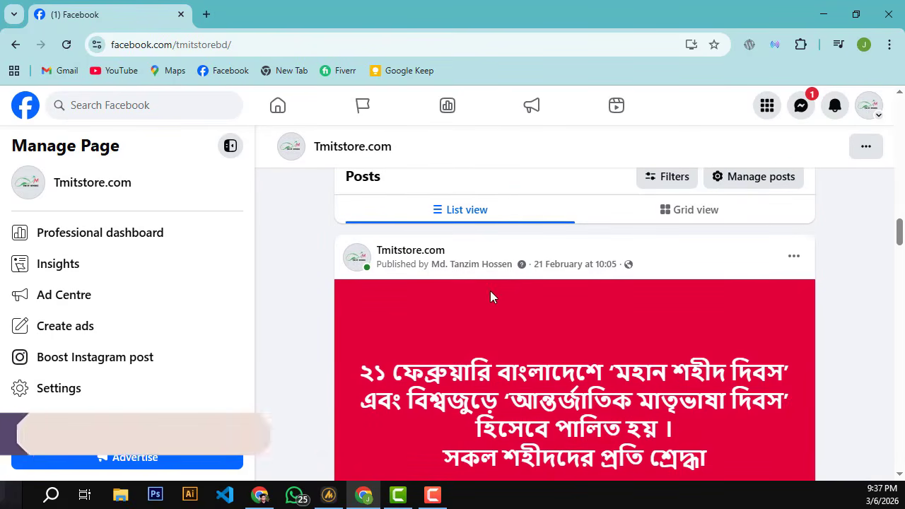
scroll(492, 296, down, 2)
scroll(490, 291, down, 1)
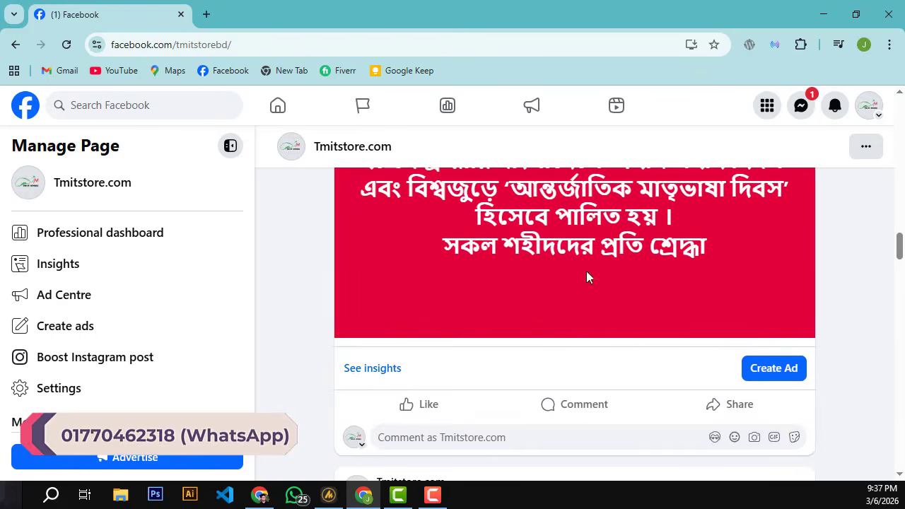
scroll(601, 274, up, 2)
scroll(616, 292, down, 3)
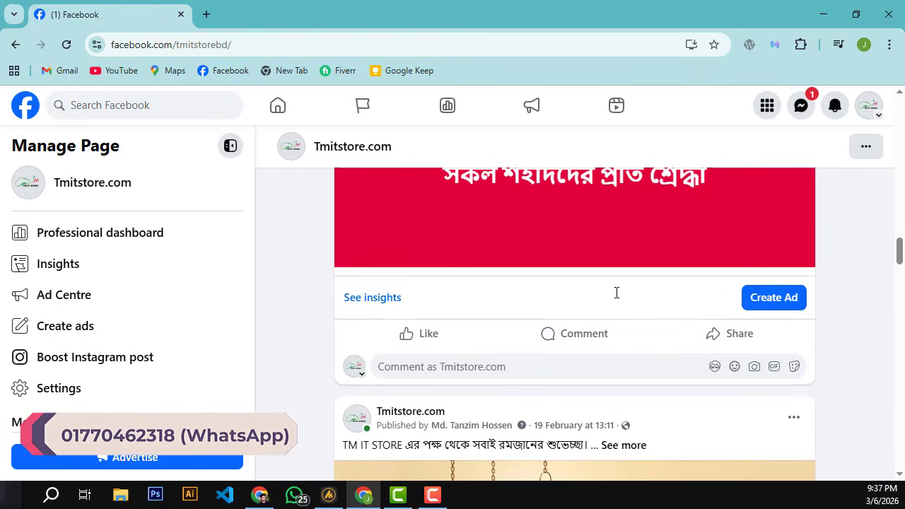
scroll(757, 328, down, 3)
scroll(757, 329, down, 8)
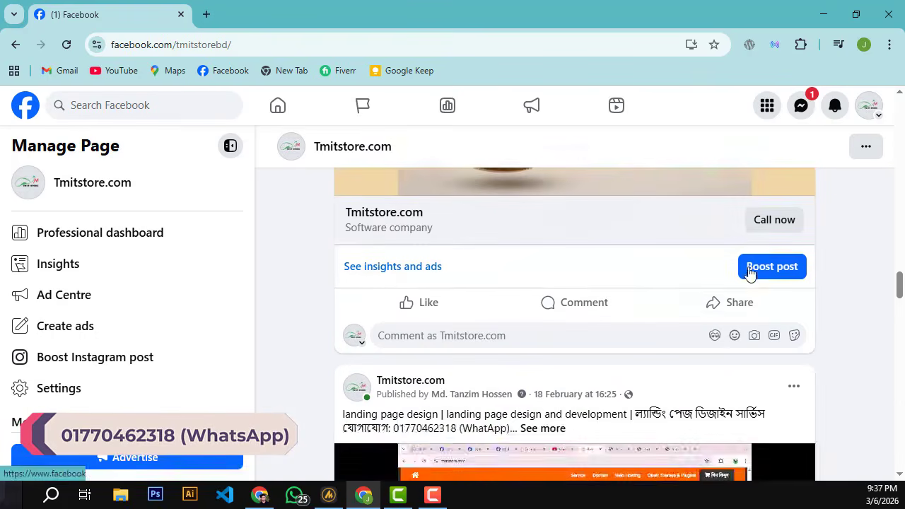
Start boosting the page's Ramadan Mubarak post published on 19 February
scroll(753, 271, up, 15)
scroll(619, 312, down, 5)
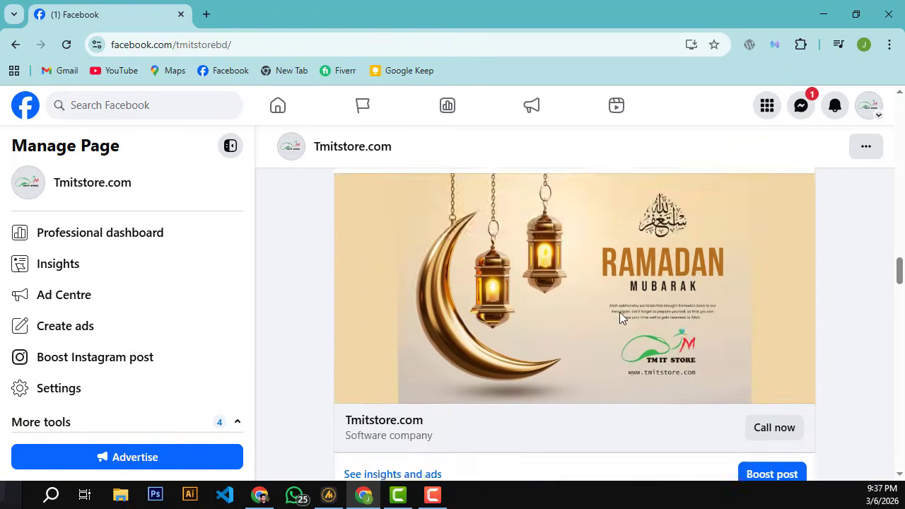
scroll(616, 257, up, 5)
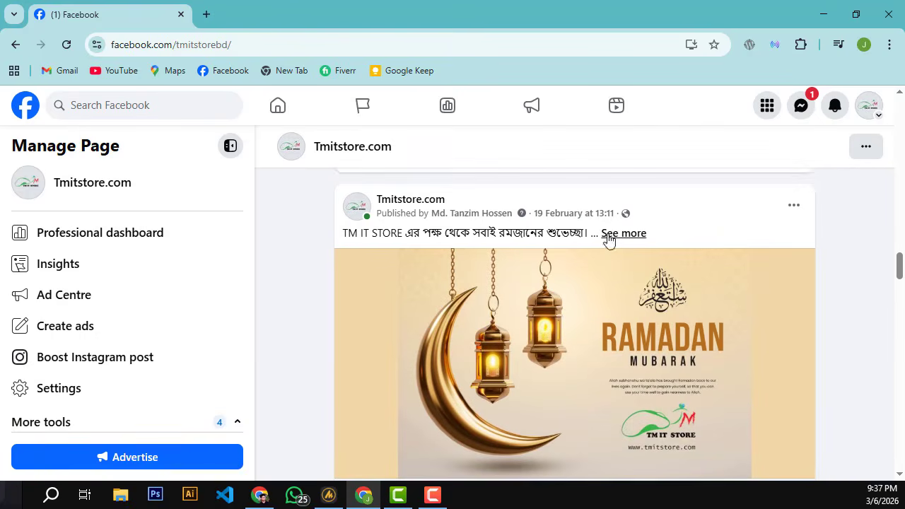
scroll(707, 303, down, 5)
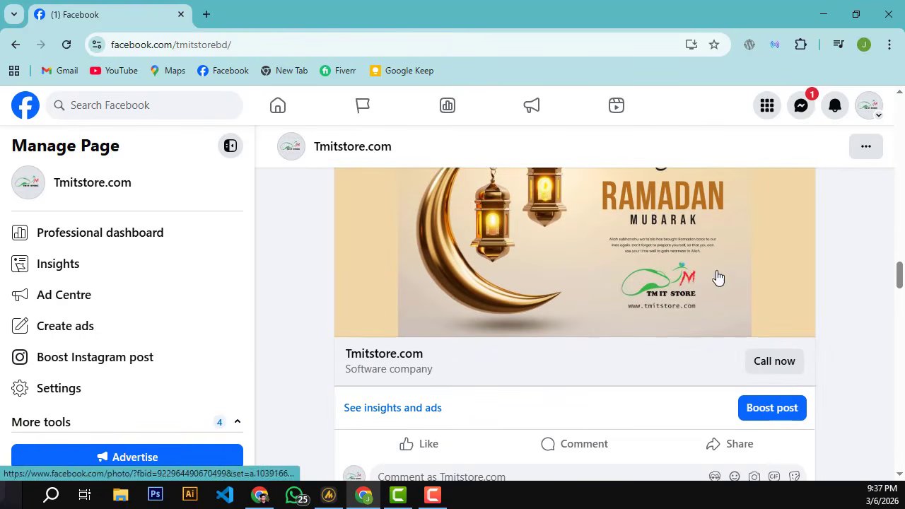
click(782, 418)
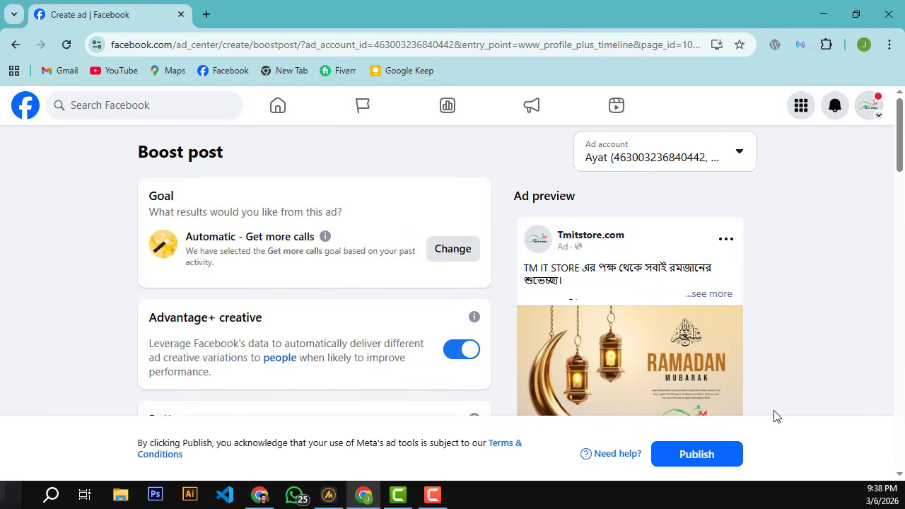
Review the goals offered for the boosted post and leave the goal selection without picking another one
scroll(690, 270, down, 3)
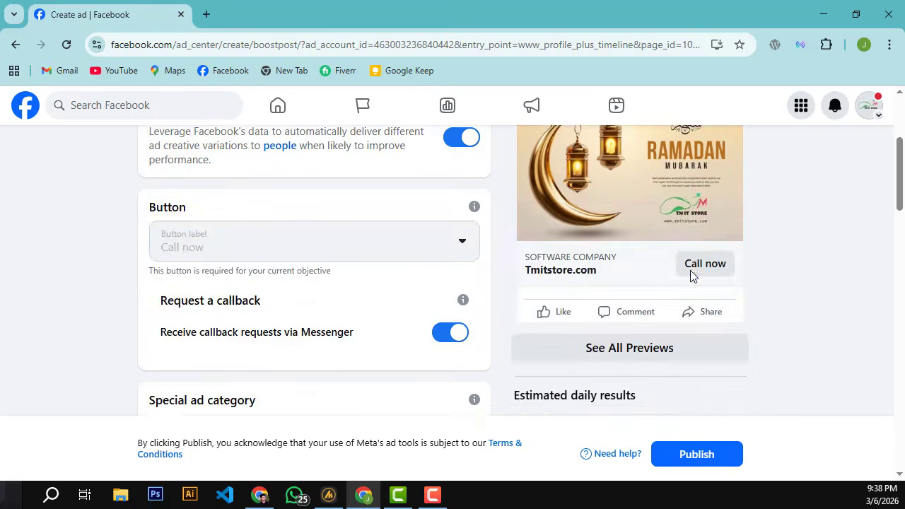
scroll(337, 292, up, 3)
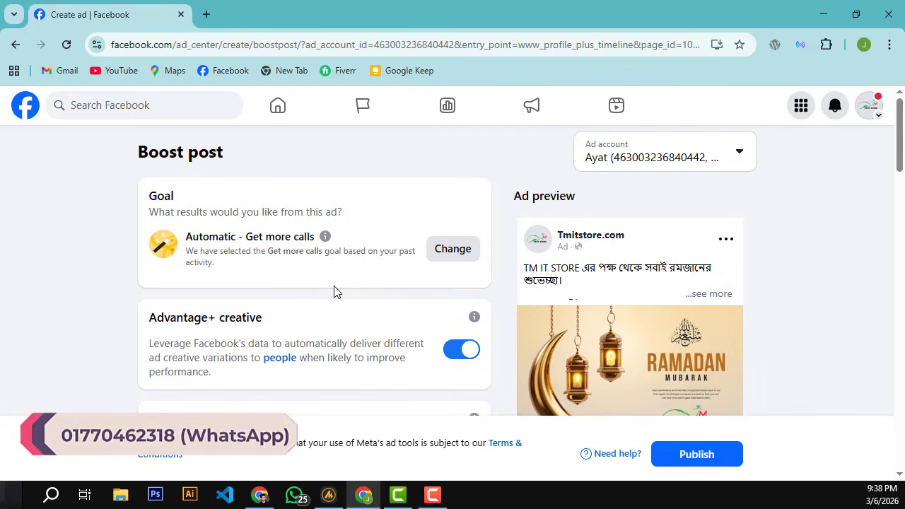
click(442, 254)
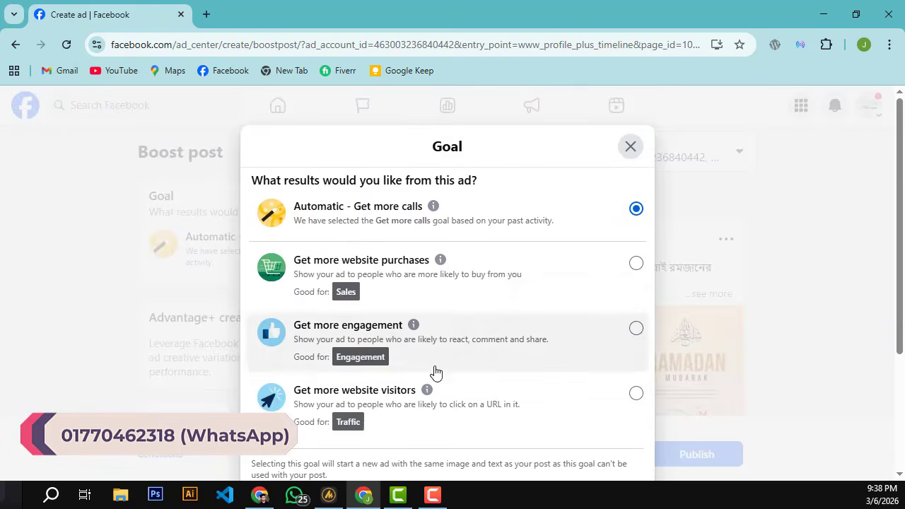
scroll(434, 372, down, 3)
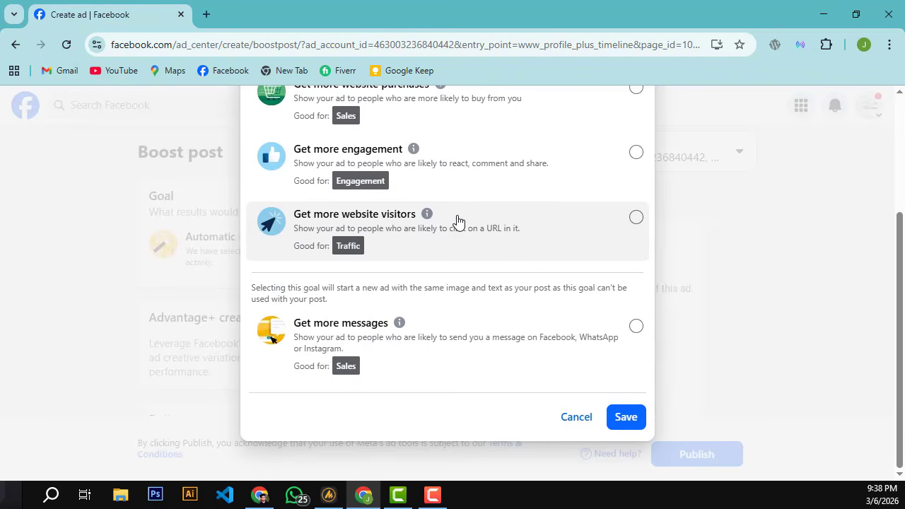
scroll(457, 221, up, 1)
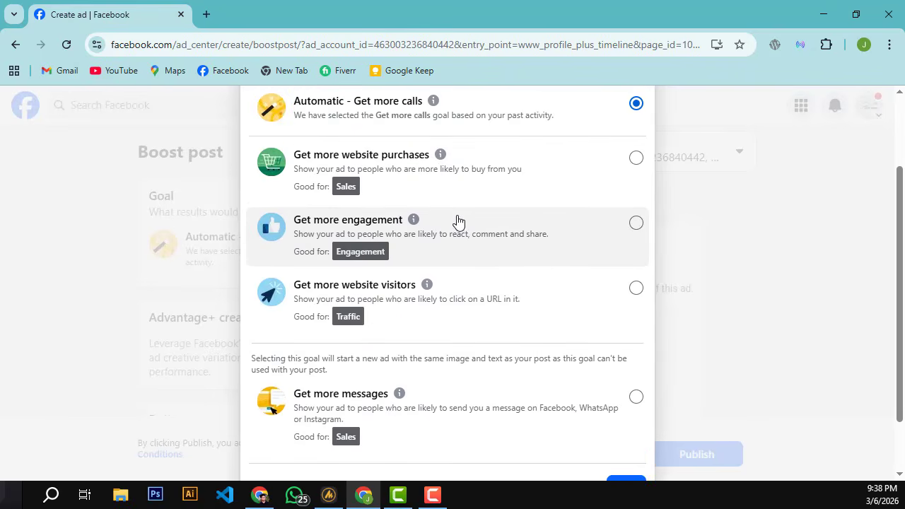
scroll(457, 221, up, 1)
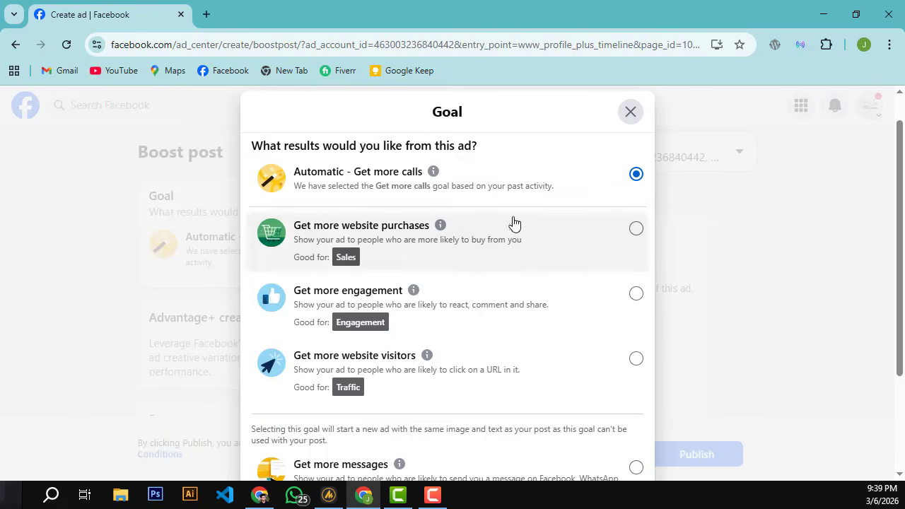
click(630, 112)
Examine the boost form's creative, button label, callback and audience settings
scroll(650, 331, down, 3)
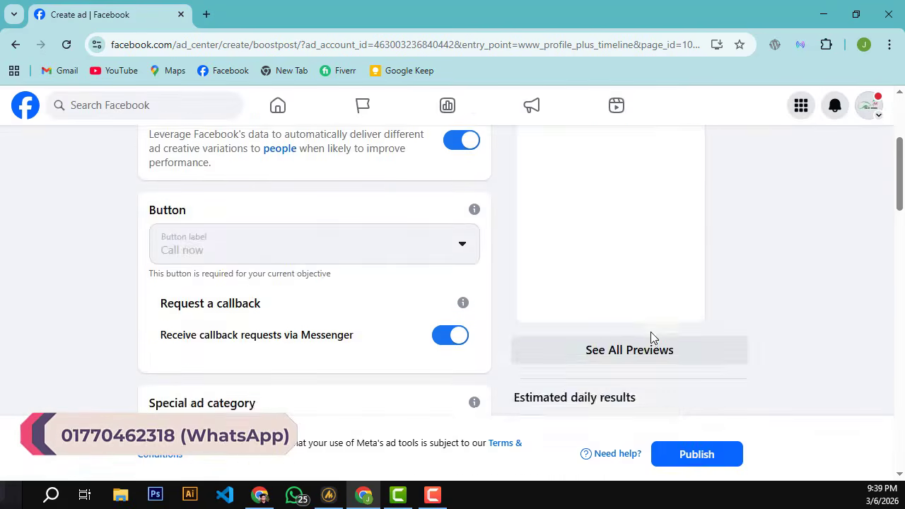
scroll(650, 332, up, 3)
scroll(314, 234, down, 2)
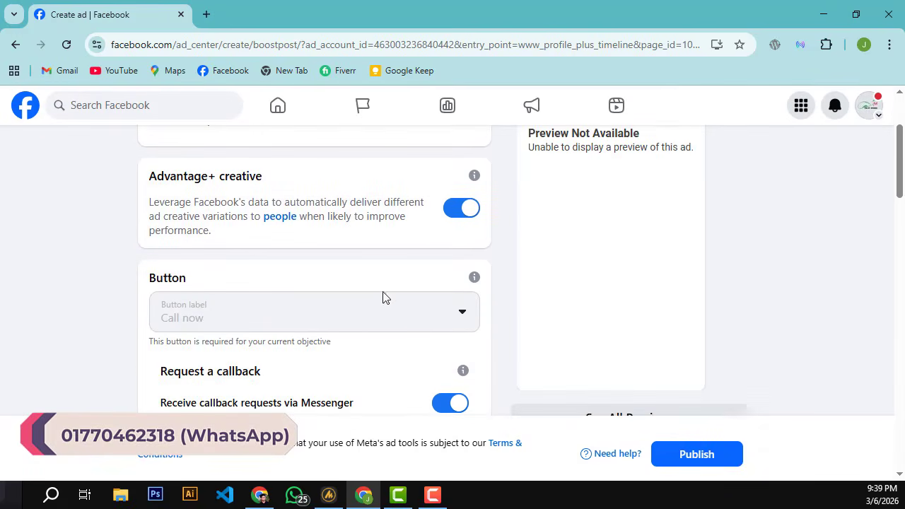
scroll(388, 320, down, 2)
scroll(387, 320, down, 7)
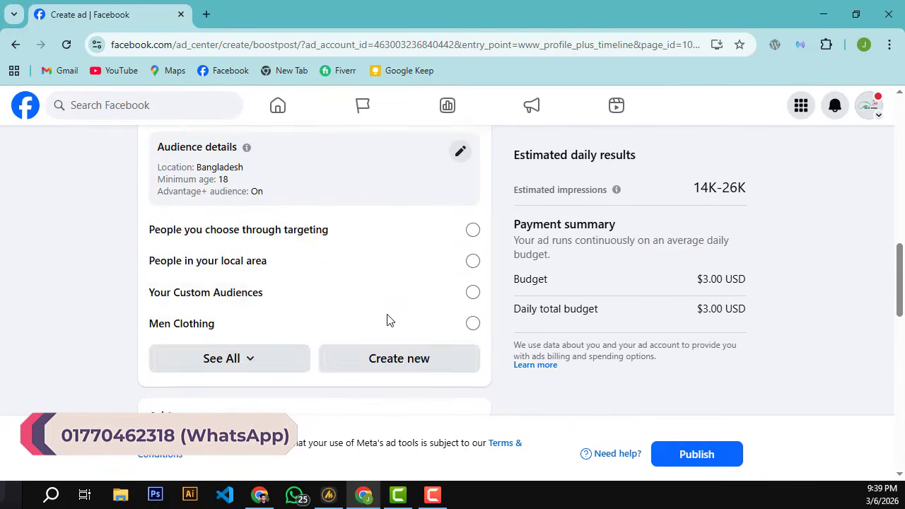
scroll(389, 321, up, 1)
scroll(389, 321, up, 10)
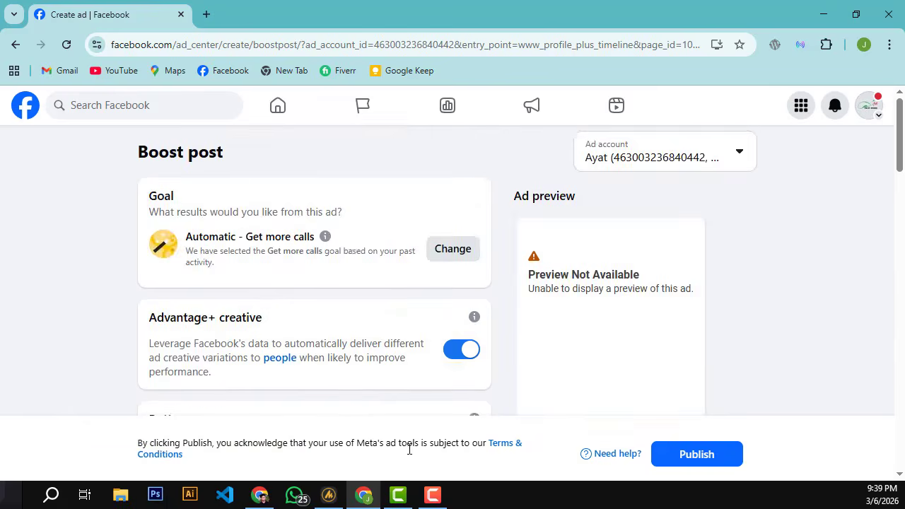
Edit the Advantage+ audience details, setting the maximum age to 35 and the gender to Men
scroll(388, 227, down, 3)
scroll(387, 227, down, 8)
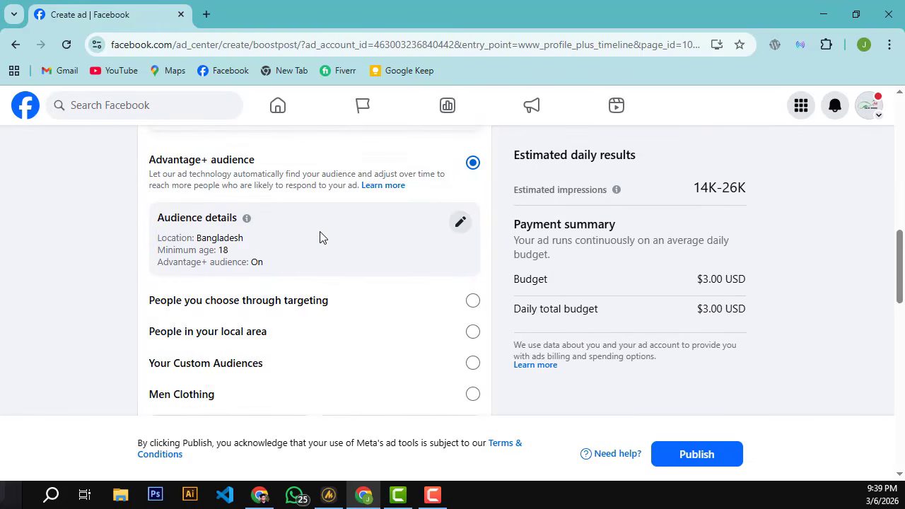
click(462, 223)
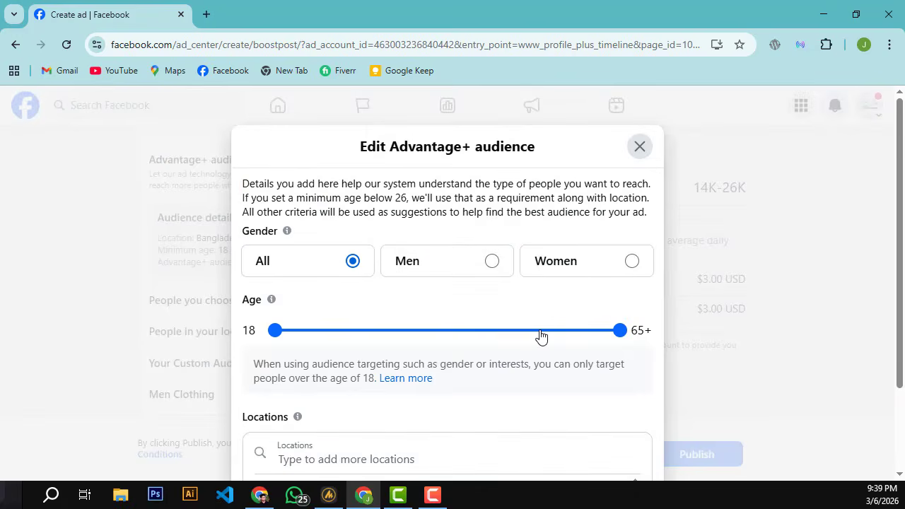
drag(573, 332, 399, 335)
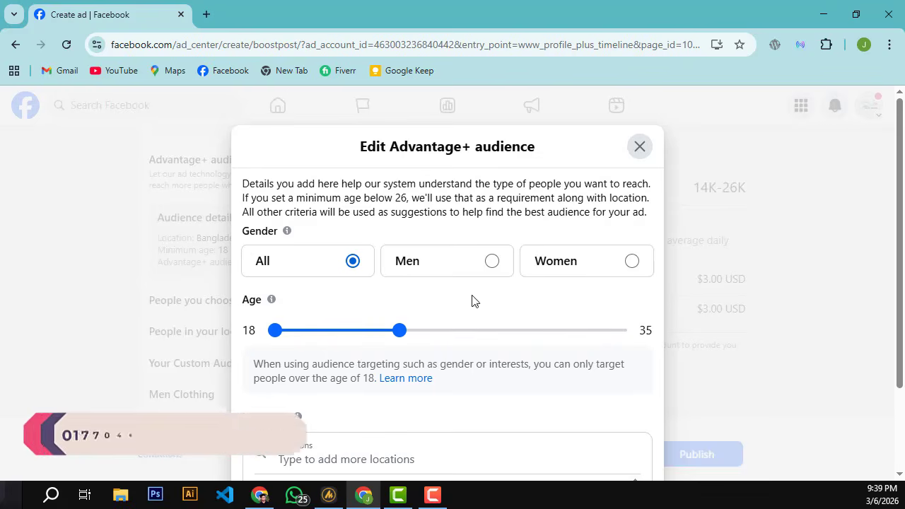
click(479, 274)
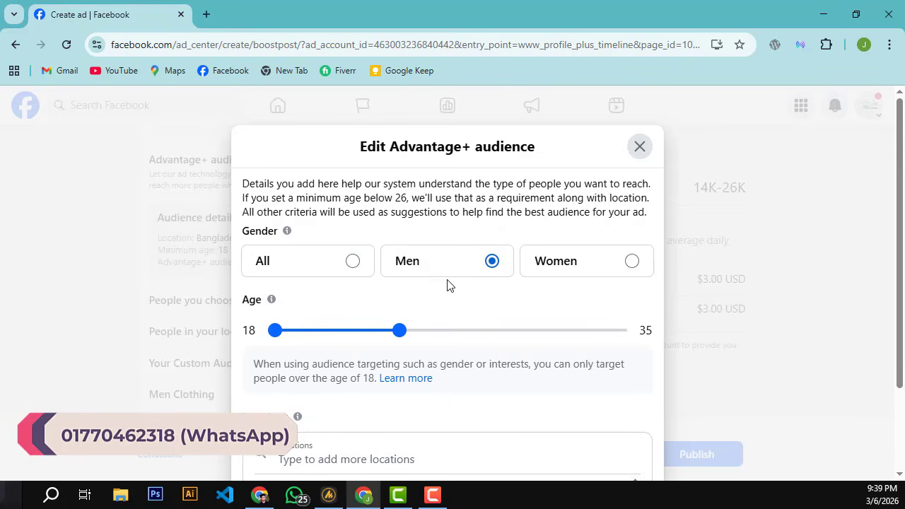
Remove Bangladesh from the audience locations
scroll(448, 284, down, 3)
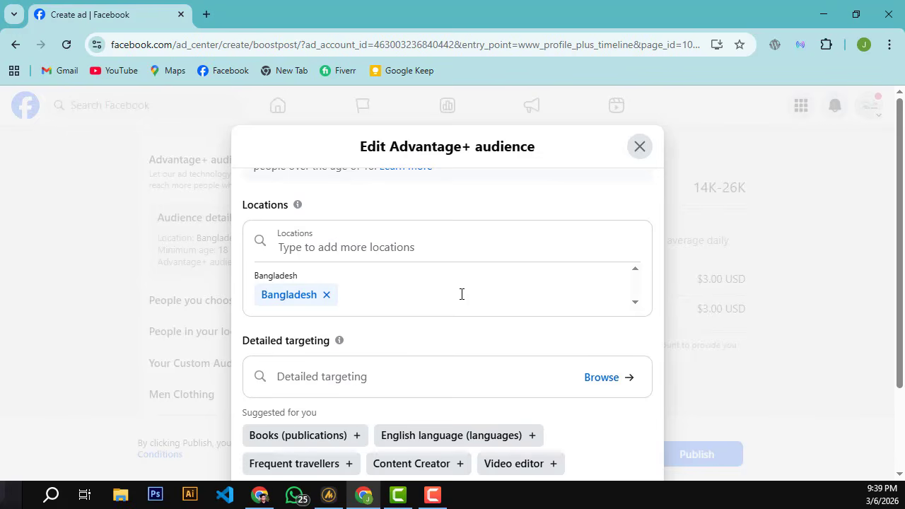
click(358, 246)
drag(508, 257, 499, 327)
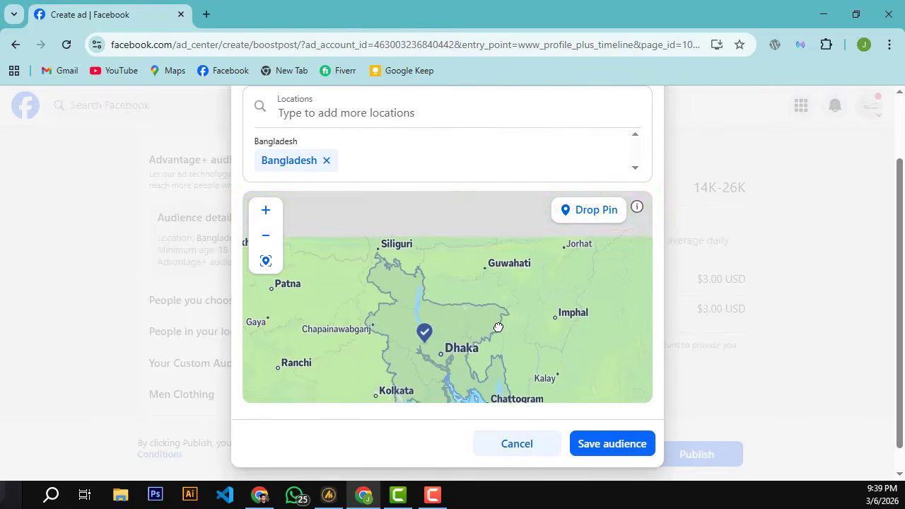
click(323, 162)
click(323, 162)
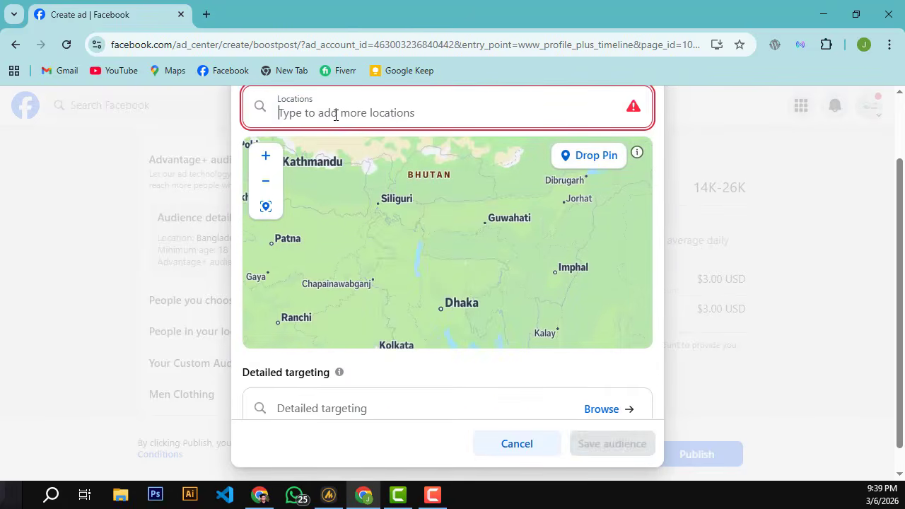
Add the country Nepal as an audience location and remove it again
text(nepal)
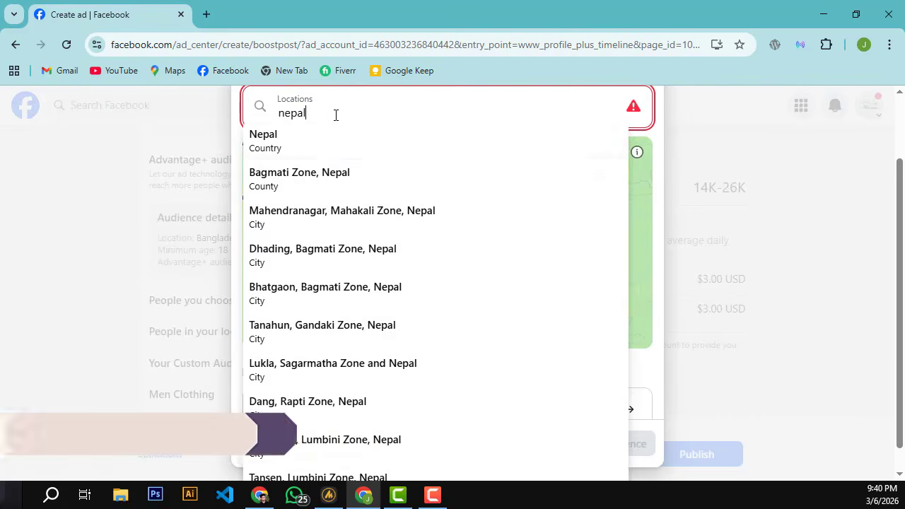
click(327, 144)
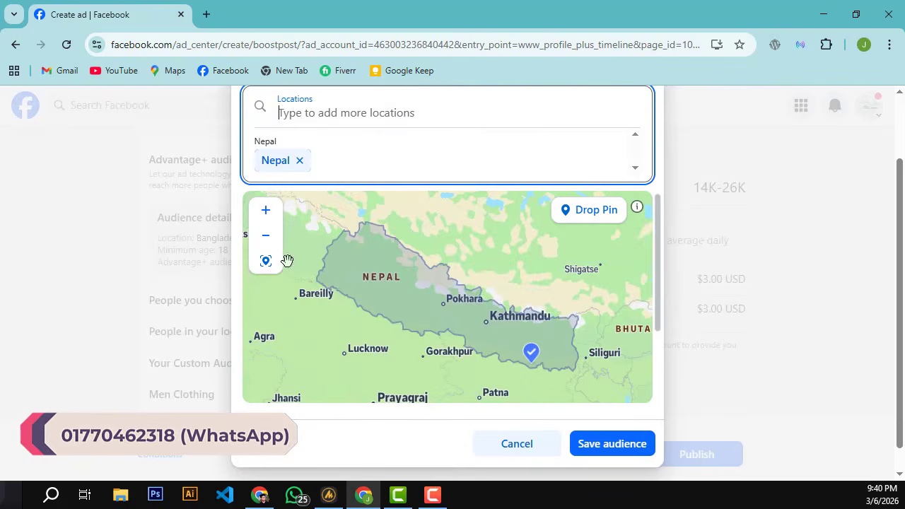
click(299, 160)
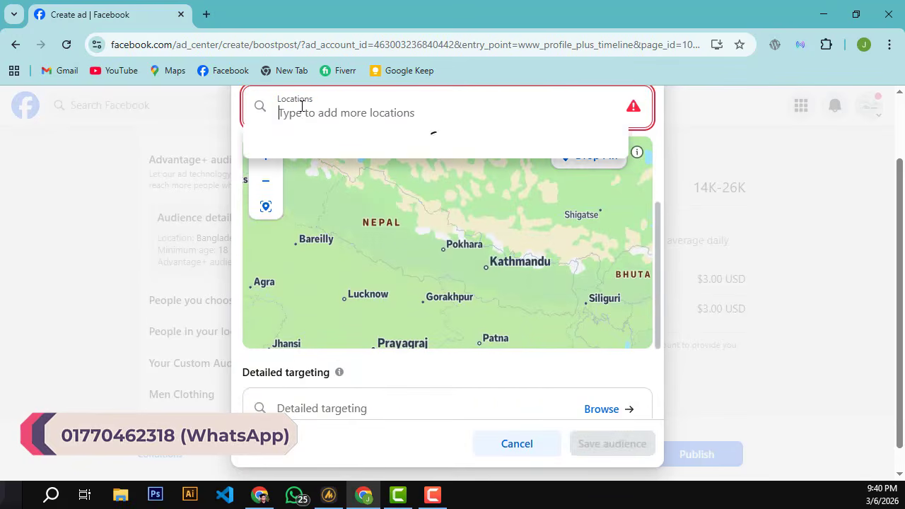
Search the locations for "saudi" and add Saudi Arabia to the audience
text(saud)
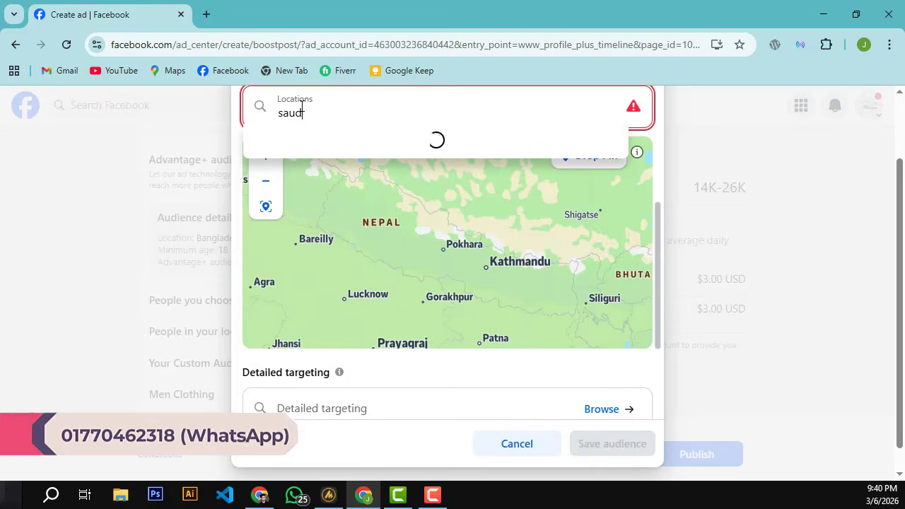
text(i)
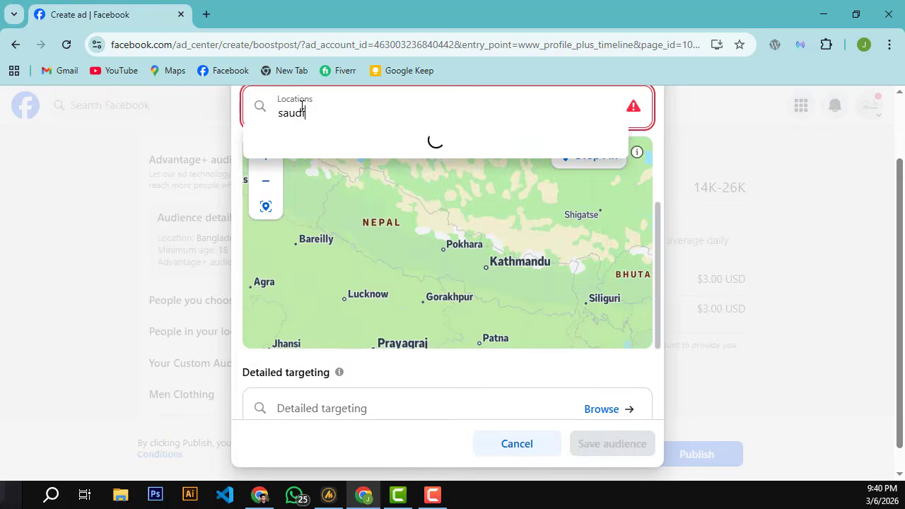
click(293, 135)
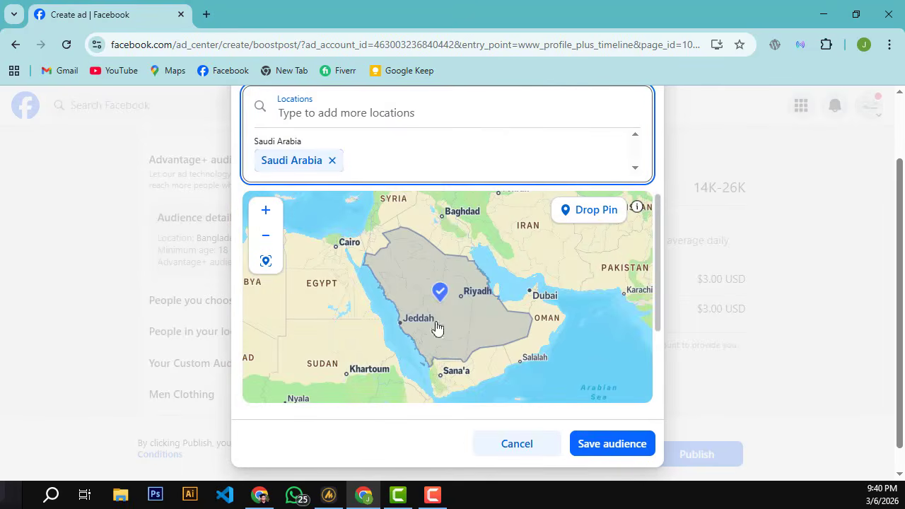
Replace Saudi Arabia with the country Bangladesh in the audience locations
click(332, 162)
click(325, 116)
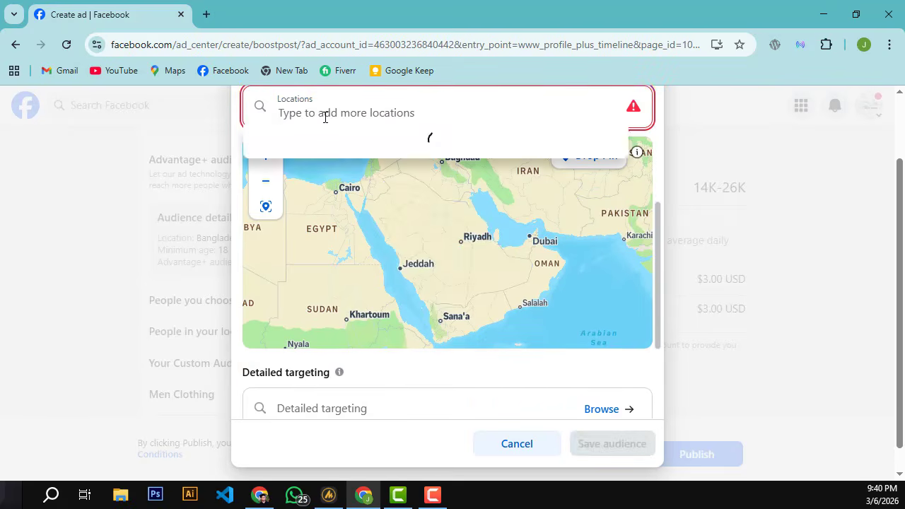
text(bangla)
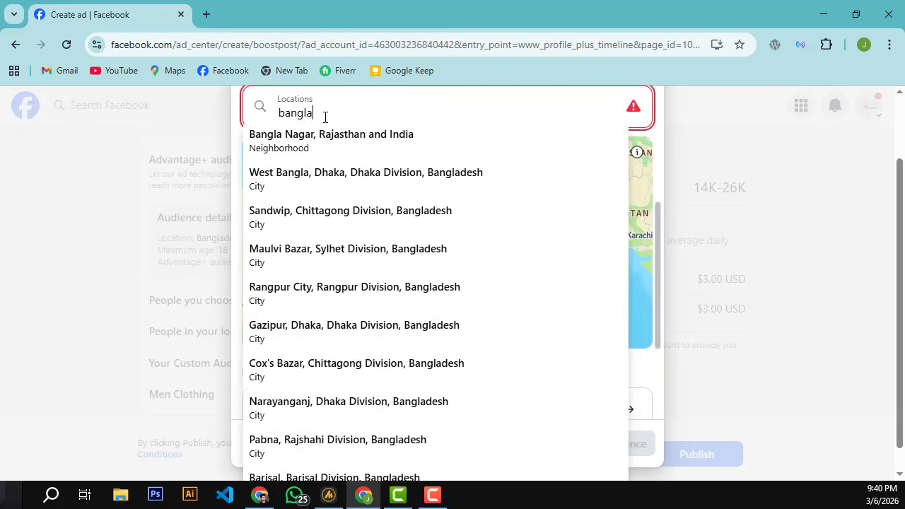
scroll(325, 116, up, 1)
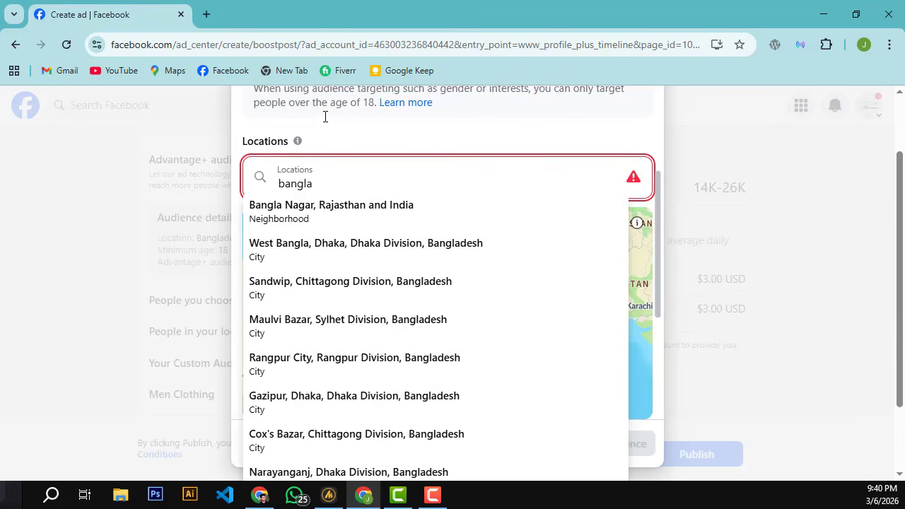
text(desh)
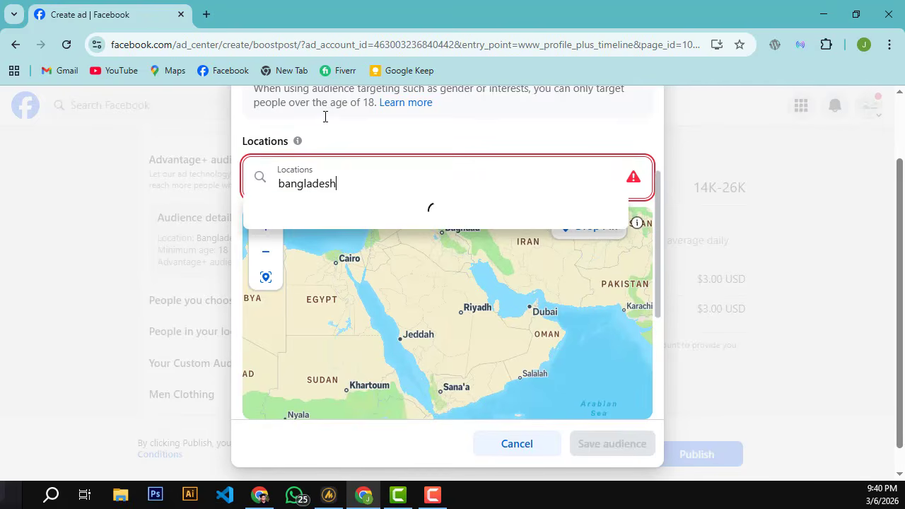
click(318, 243)
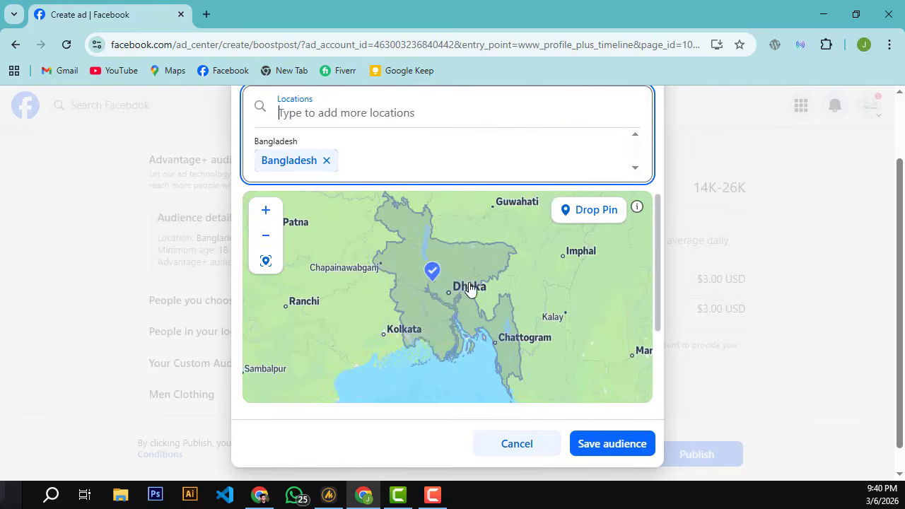
scroll(470, 300, up, 5)
scroll(468, 302, down, 2)
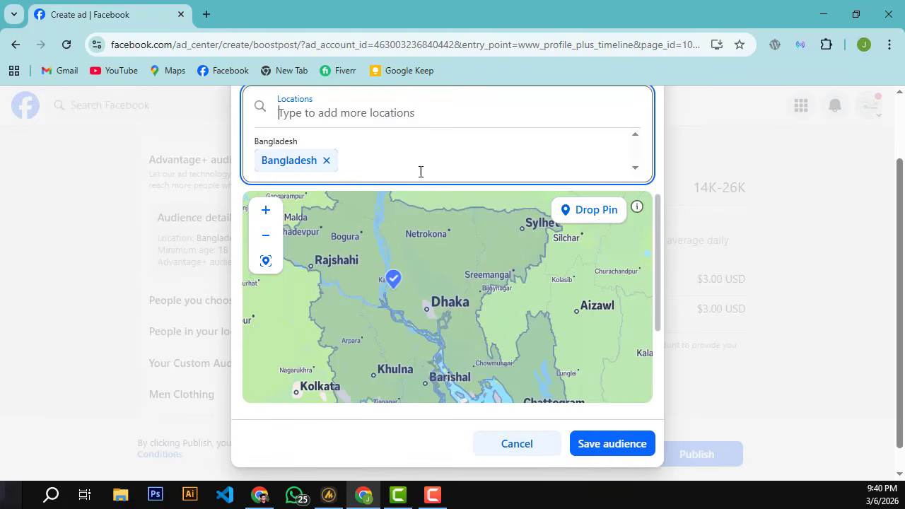
Search the detailed targeting for "men clot" and add the interest men's clothing (clothing)
scroll(475, 116, down, 2)
click(384, 319)
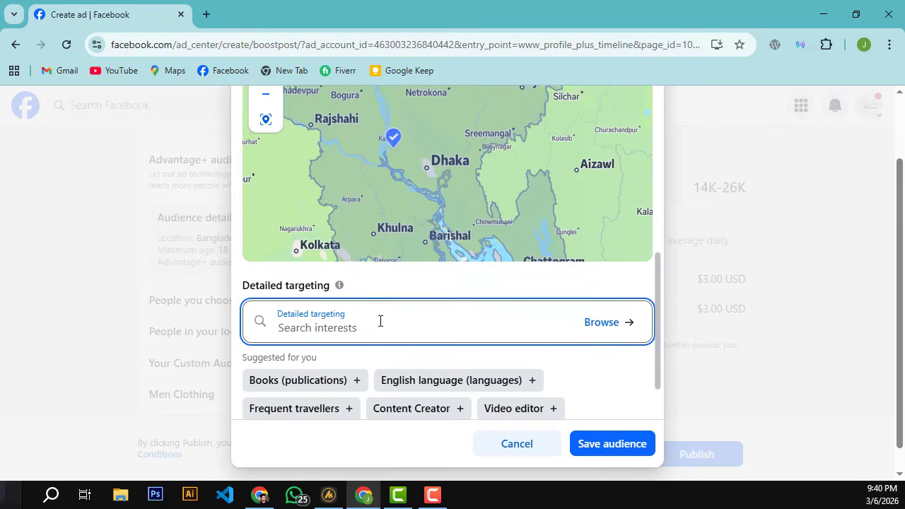
text(neb c)
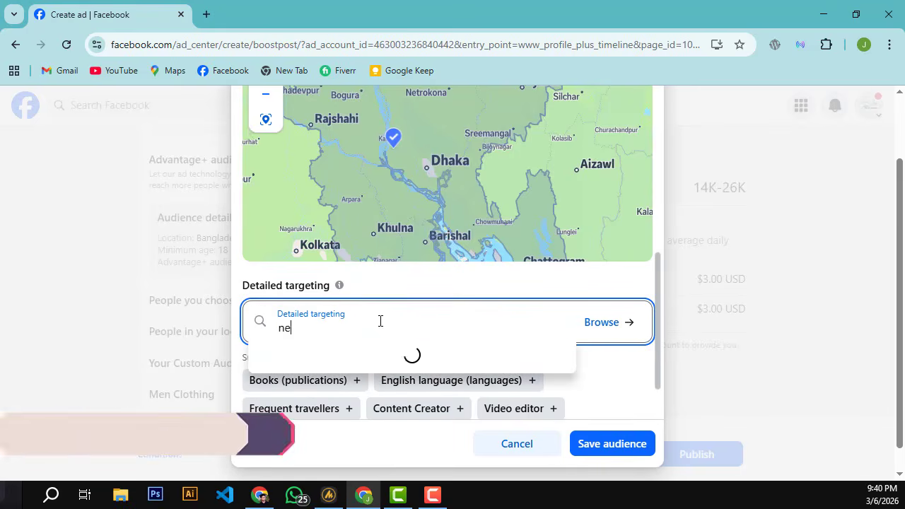
key(BackSpace)
key(BackSpace)
key(BackSpace)
key(BackSpace)
key(BackSpace)
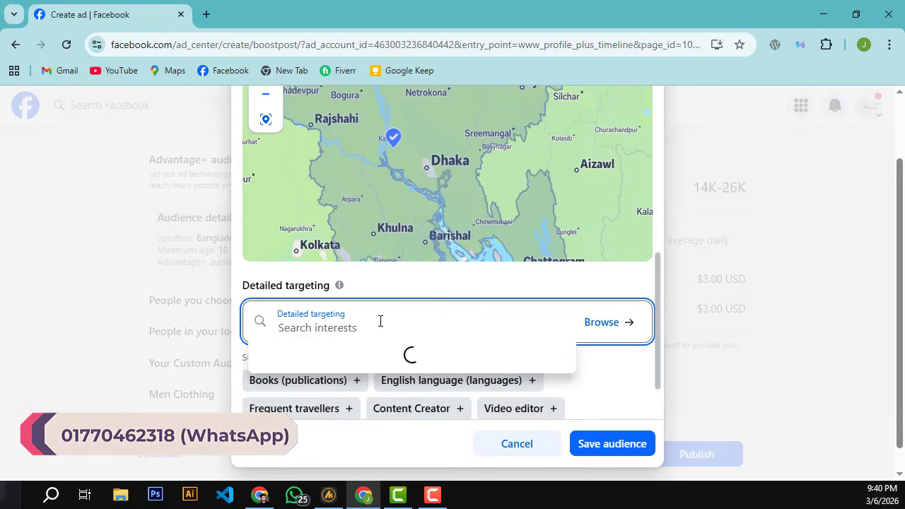
text(men clot)
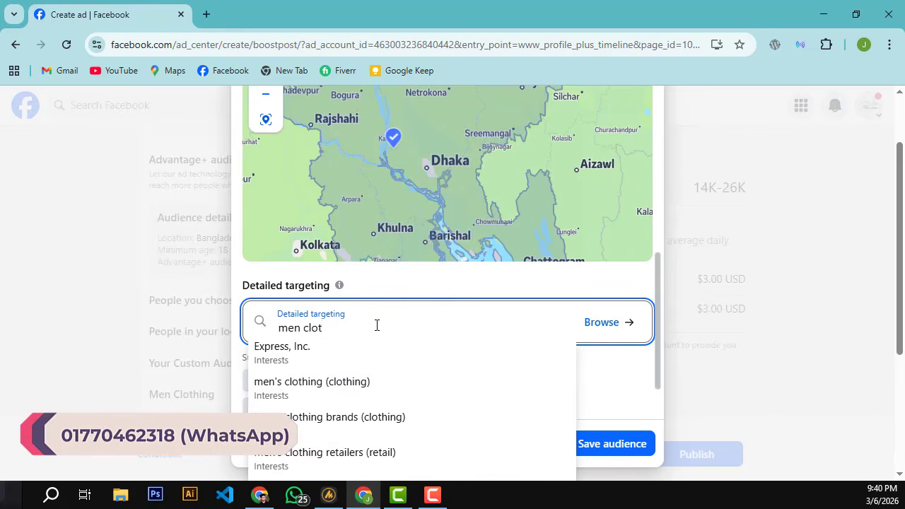
scroll(376, 323, down, 1)
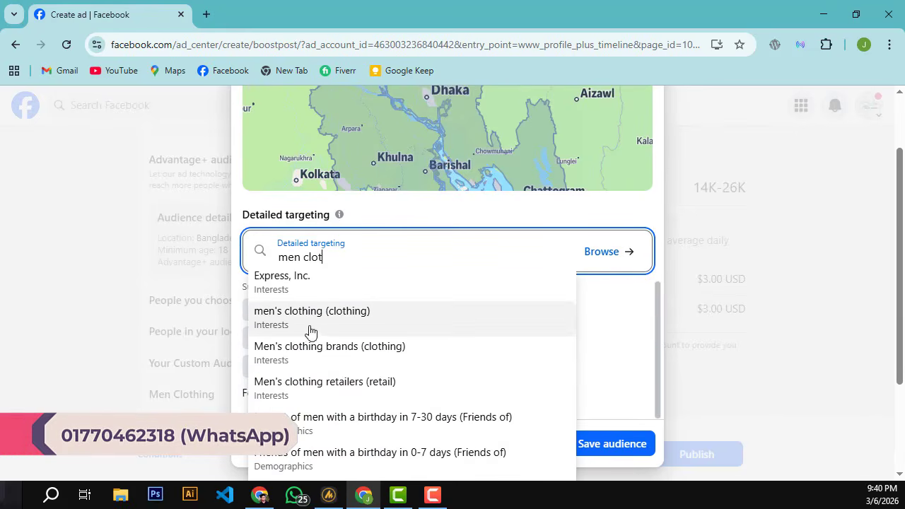
click(381, 316)
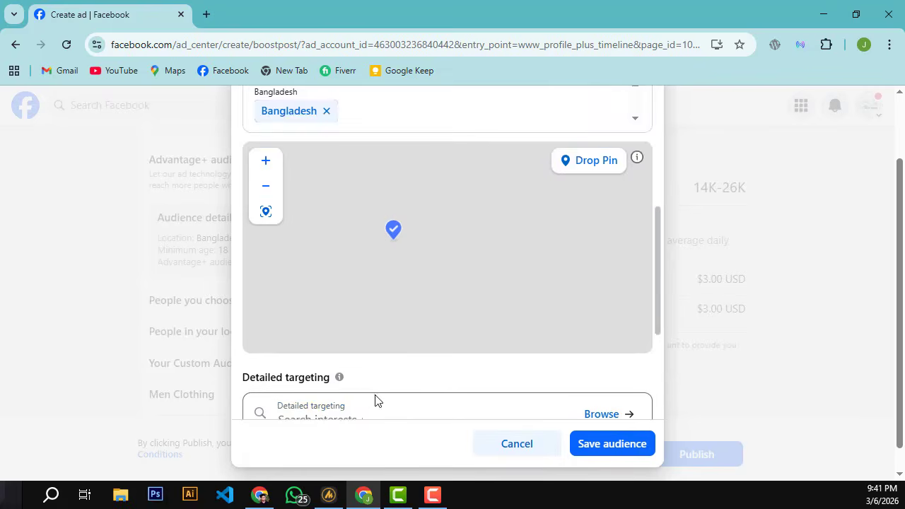
Search the detailed targeting for "men clothi" and add the interest Men's clothing brands (clothing)
scroll(400, 360, down, 1)
click(396, 351)
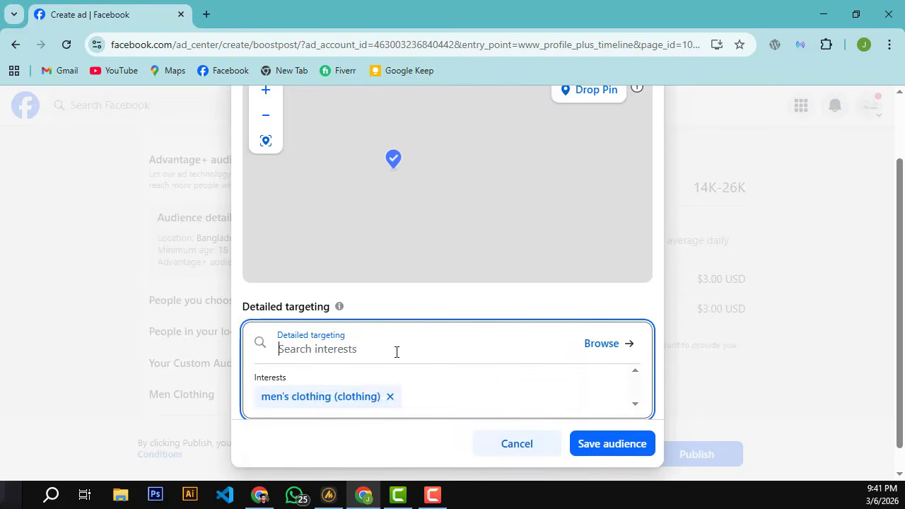
text(men cl)
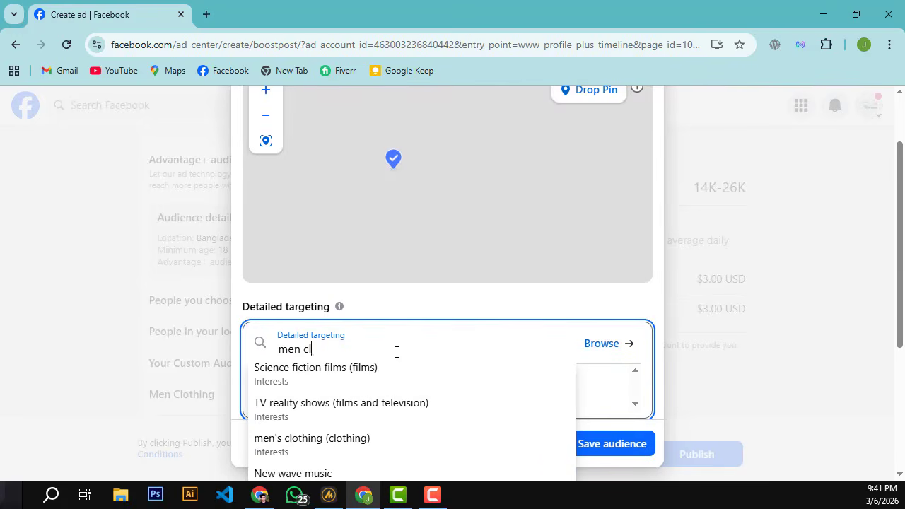
scroll(396, 352, down, 2)
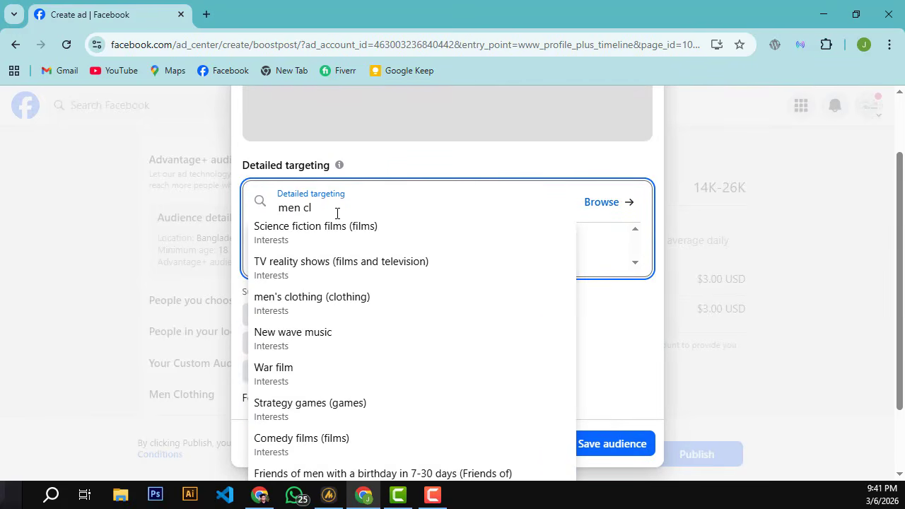
text(othi)
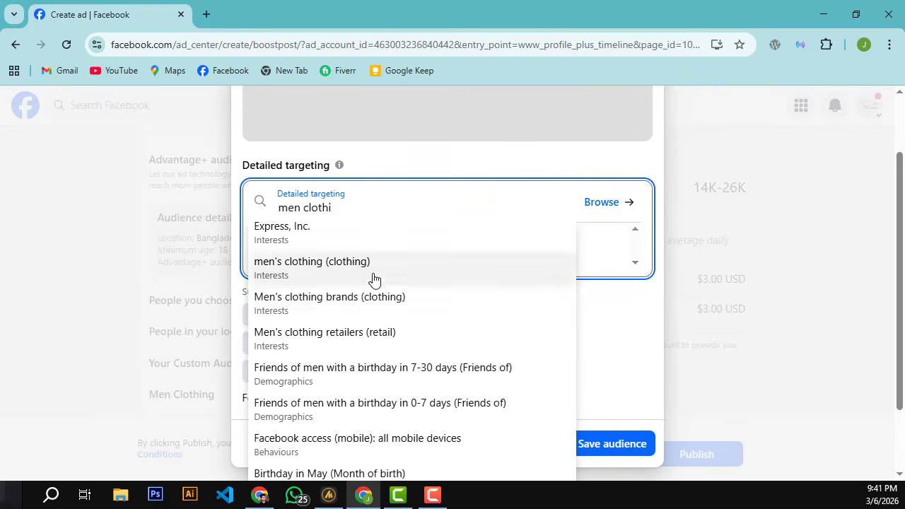
click(389, 301)
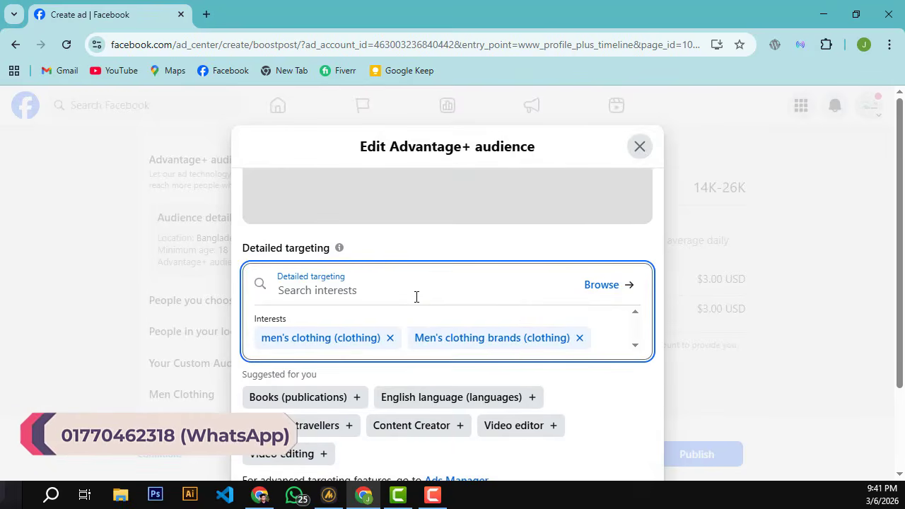
Search the detailed targeting for "engag", add the behaviour Engaged shoppers, and save the audience
text(engag)
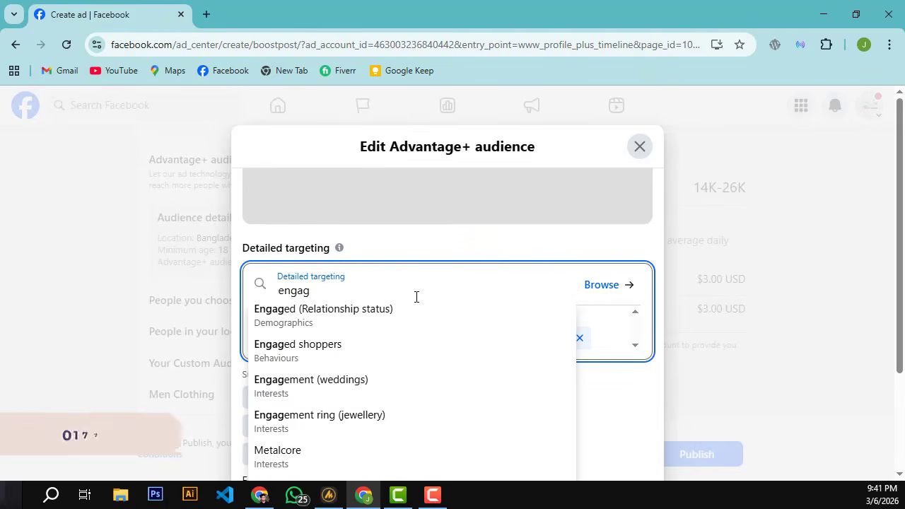
click(355, 347)
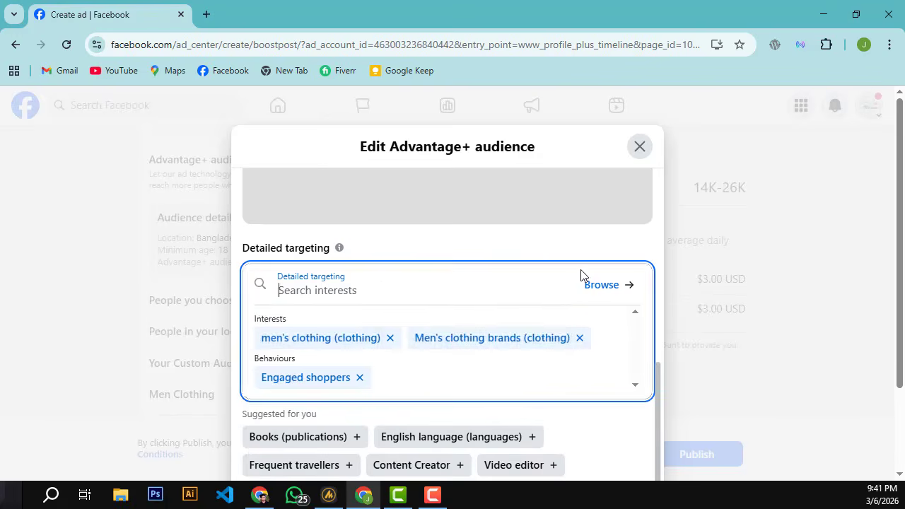
scroll(591, 301, up, 5)
scroll(591, 300, up, 1)
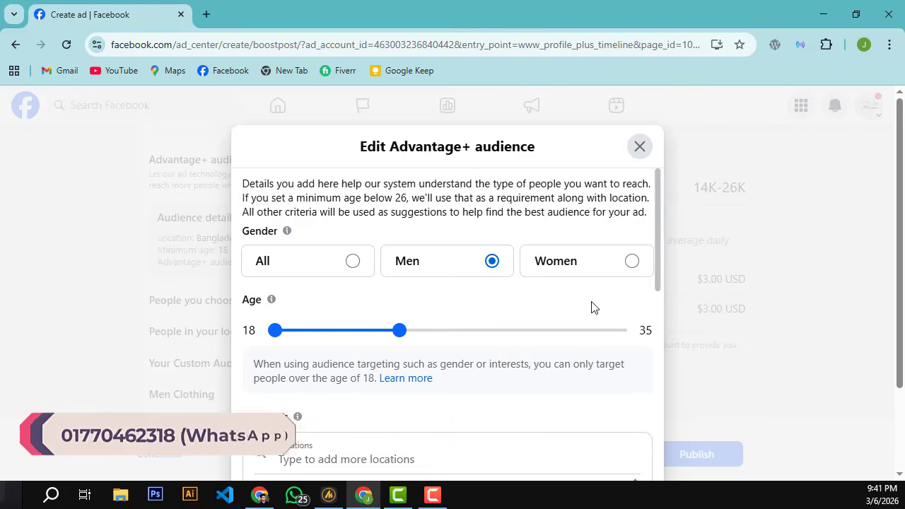
scroll(636, 268, down, 5)
scroll(681, 287, down, 3)
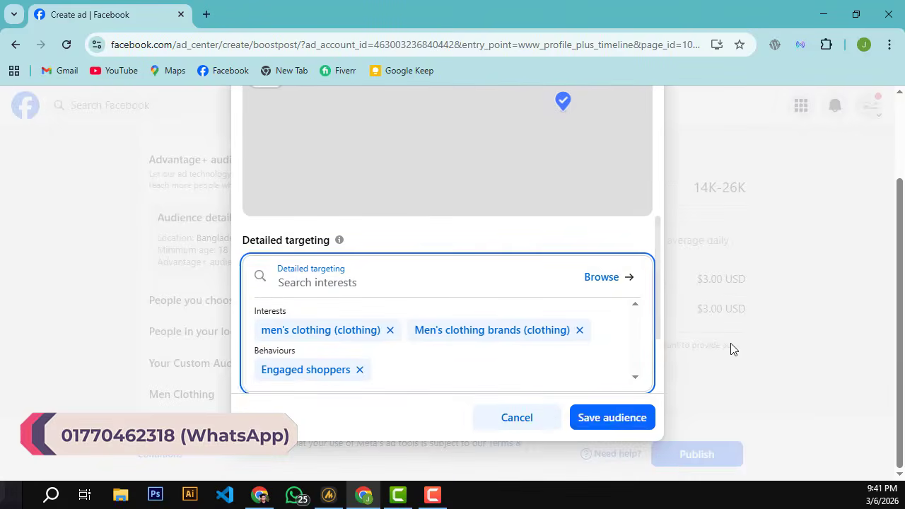
click(612, 417)
Set the ad's daily budget to $10
scroll(409, 286, down, 2)
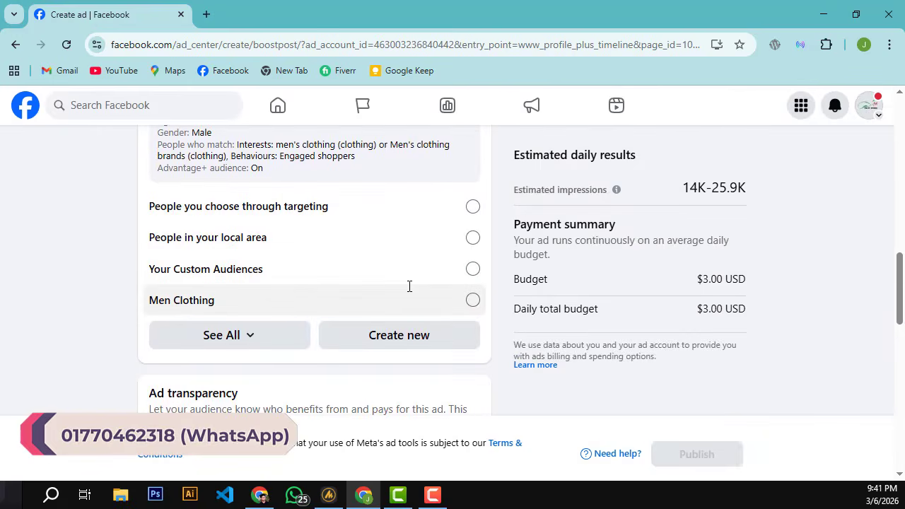
scroll(405, 294, down, 4)
scroll(417, 286, up, 3)
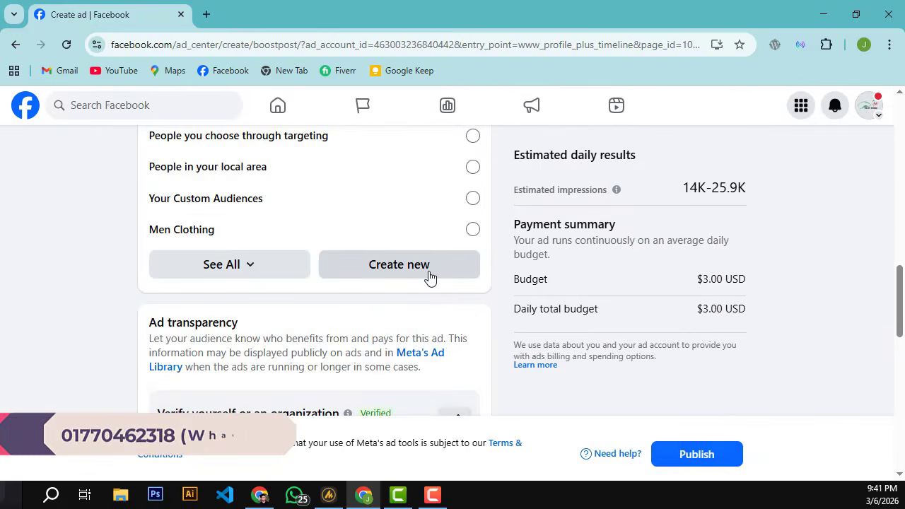
scroll(429, 276, up, 1)
scroll(464, 282, down, 8)
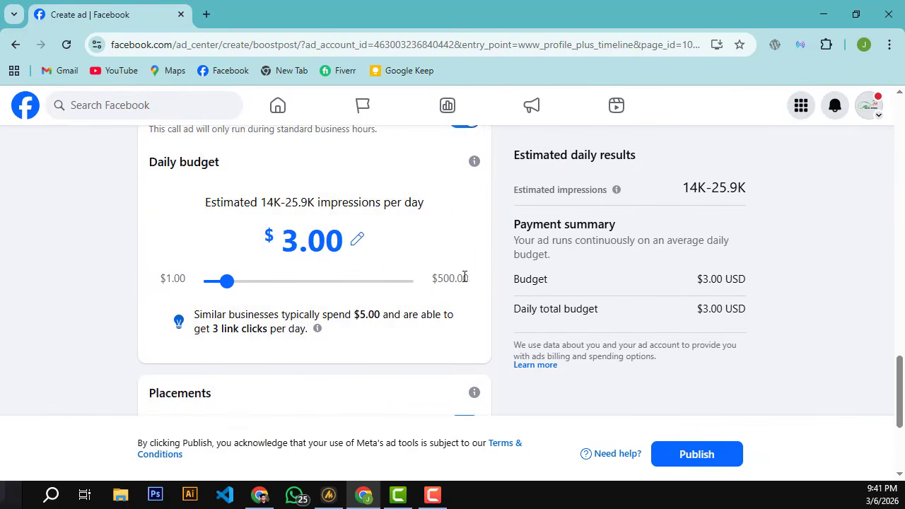
scroll(424, 262, up, 1)
click(343, 311)
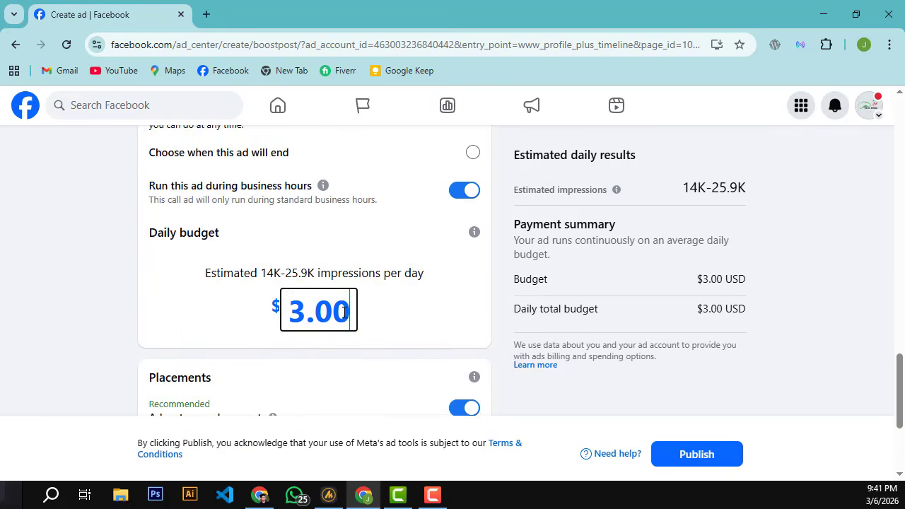
key(ctrl+a)
text(10)
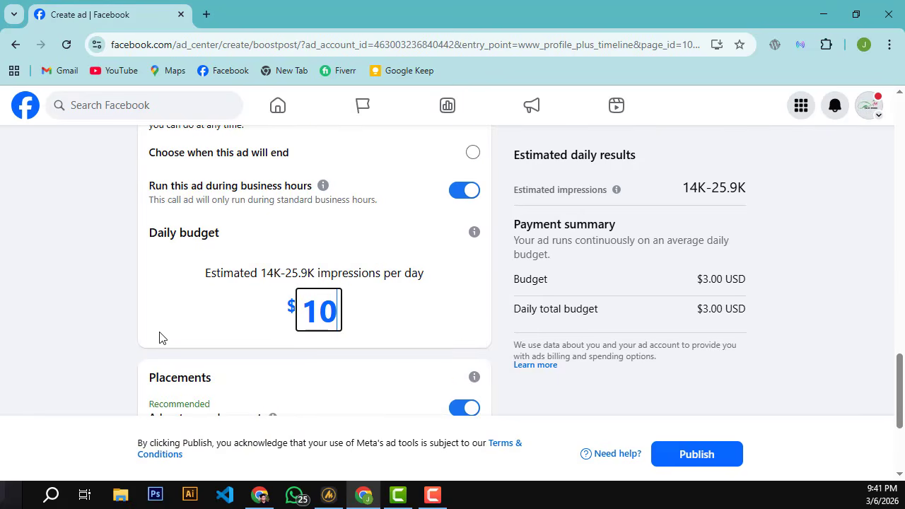
click(80, 313)
Choose when the ad will end and set its duration to 10 days
click(436, 161)
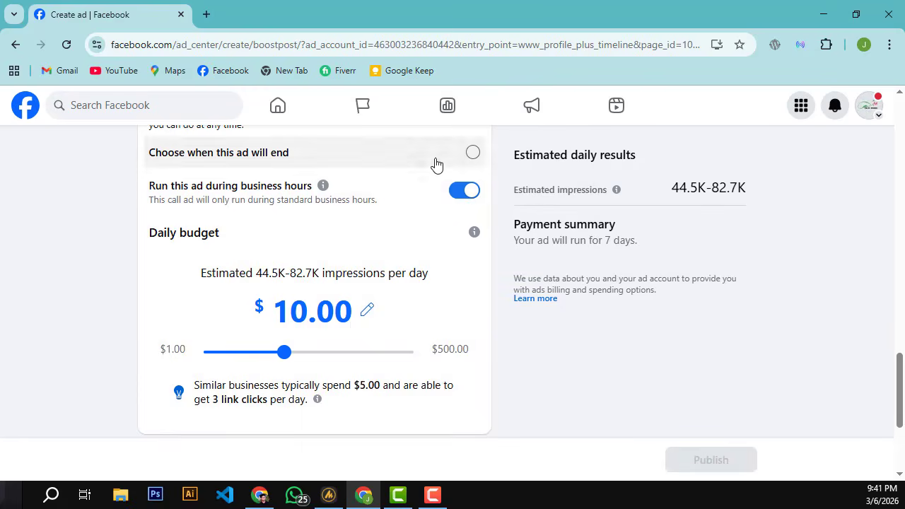
click(188, 190)
key(ctrl+a)
text(10)
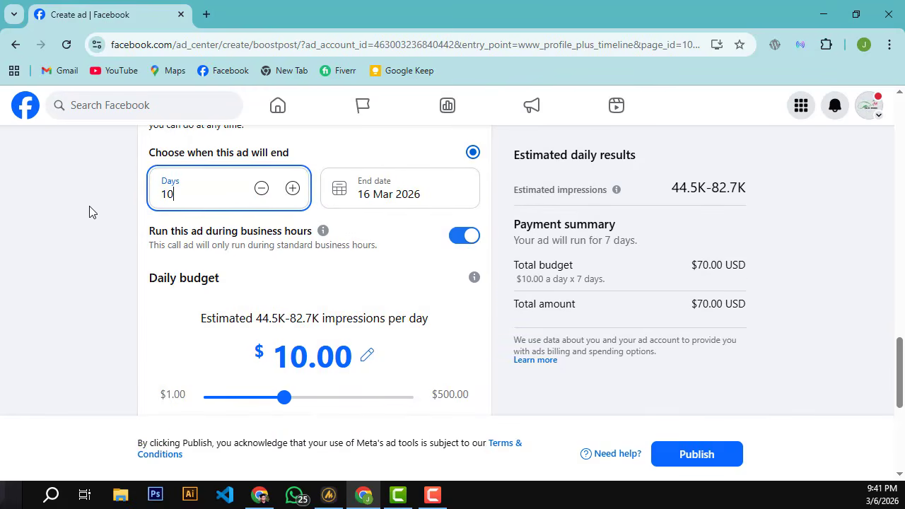
click(89, 211)
drag(689, 265, 814, 290)
click(815, 294)
scroll(419, 303, down, 4)
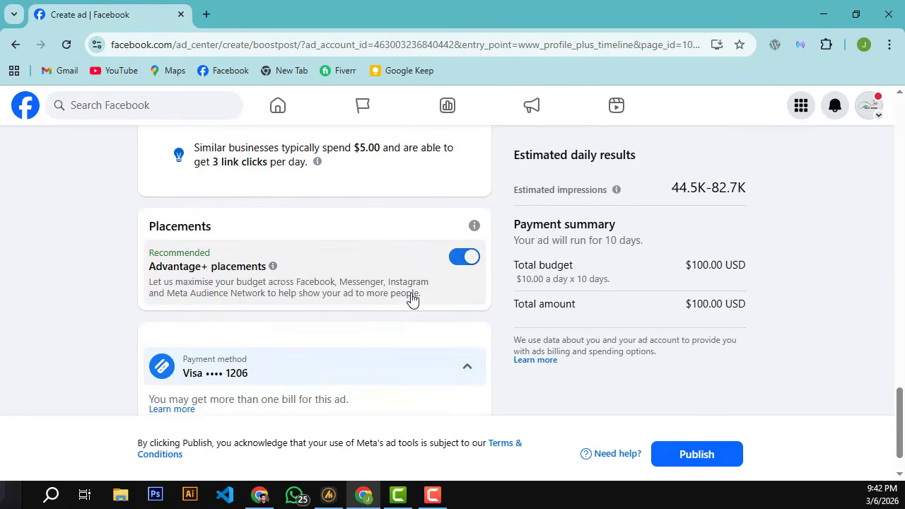
scroll(415, 299, up, 1)
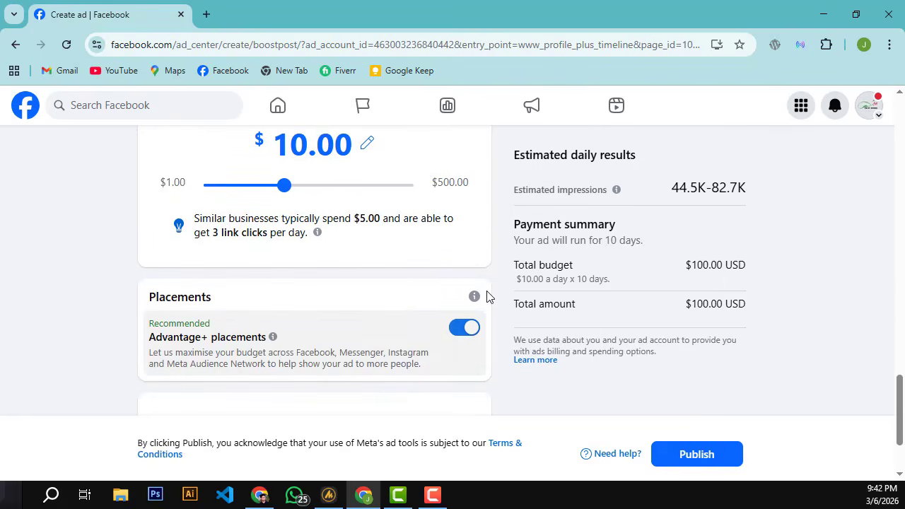
scroll(486, 296, up, 1)
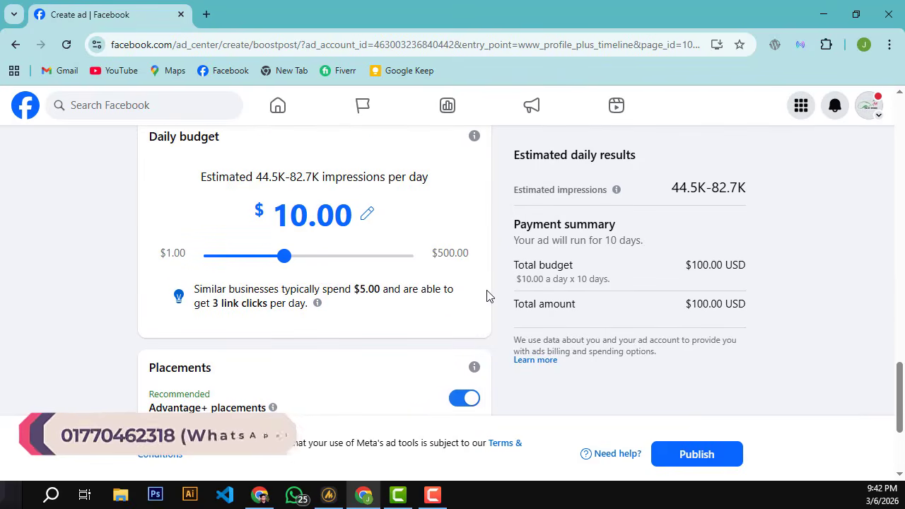